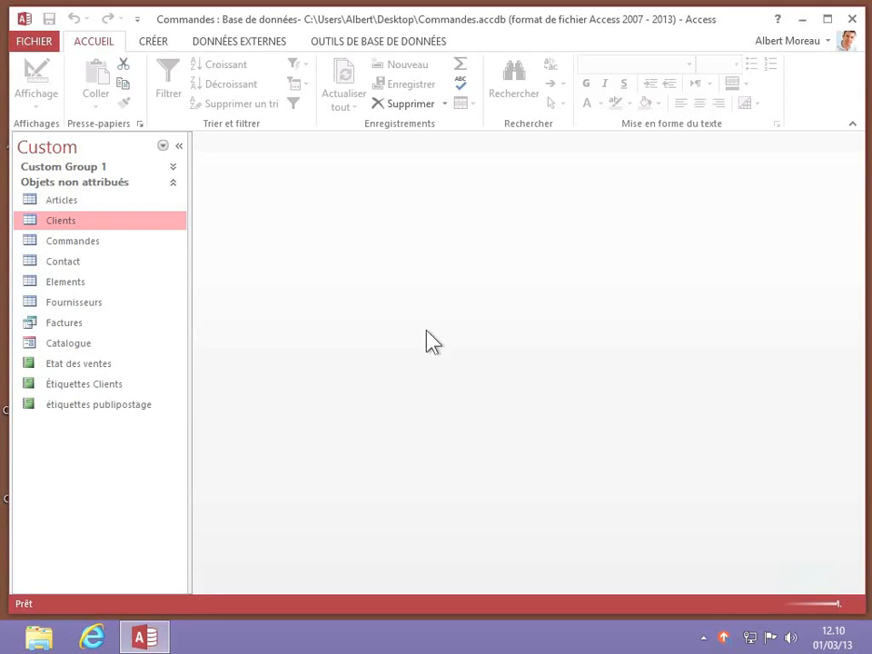
# Step: Open the Clients table and filter the Etat civil column to exclude Monsieur
pyautogui.doubleClick(50, 221)
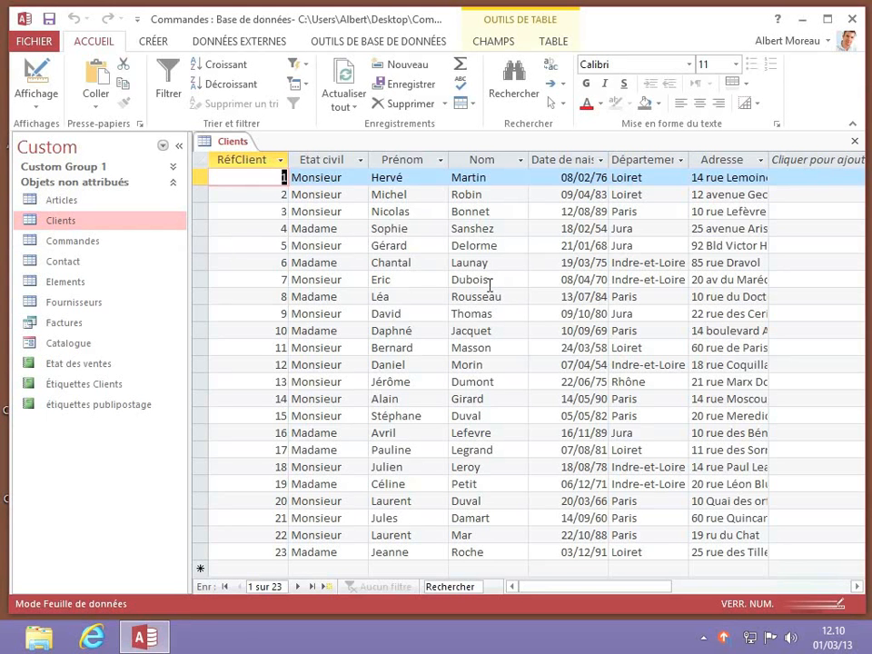
pyautogui.click(331, 161)
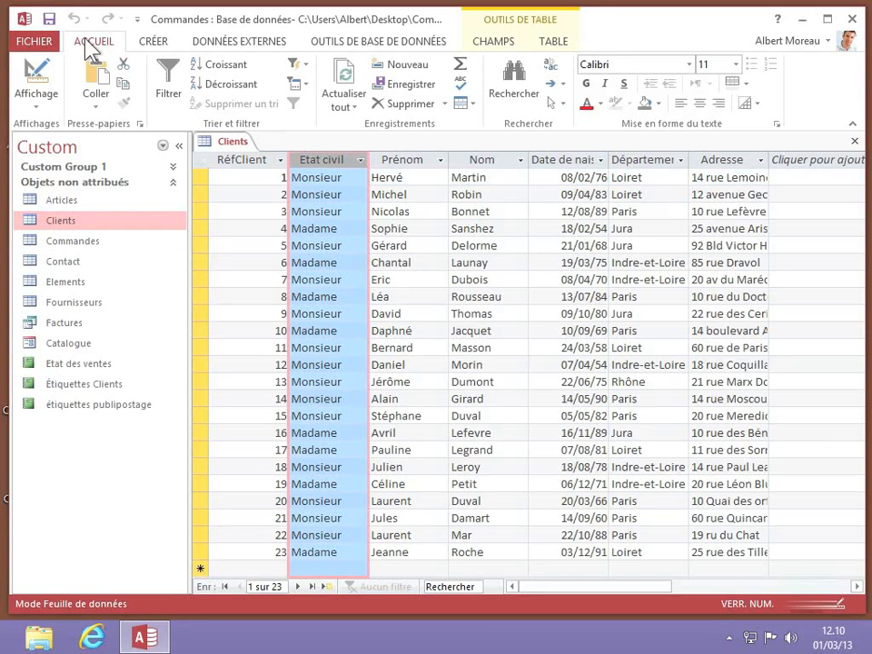
pyautogui.click(171, 94)
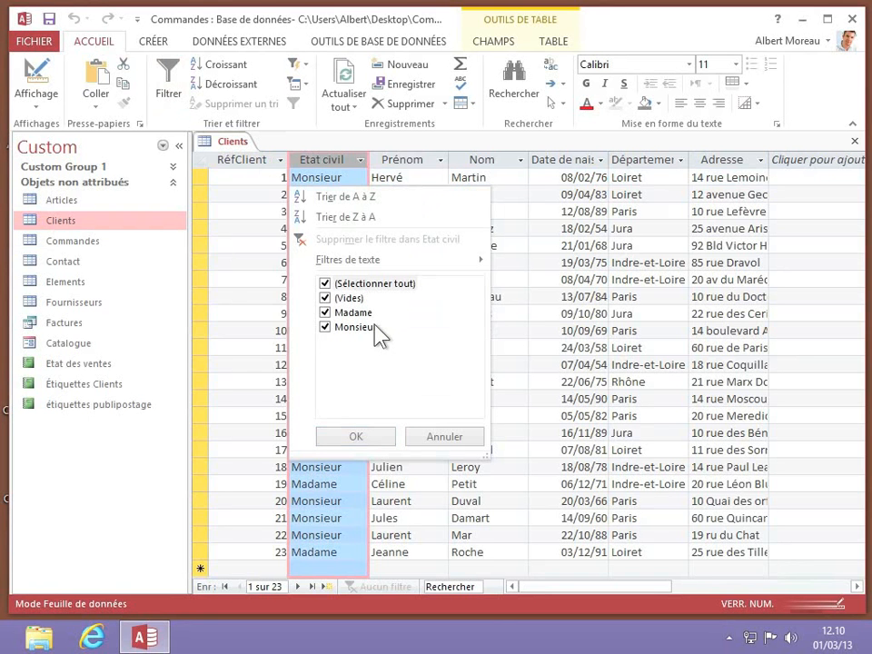
pyautogui.click(326, 329)
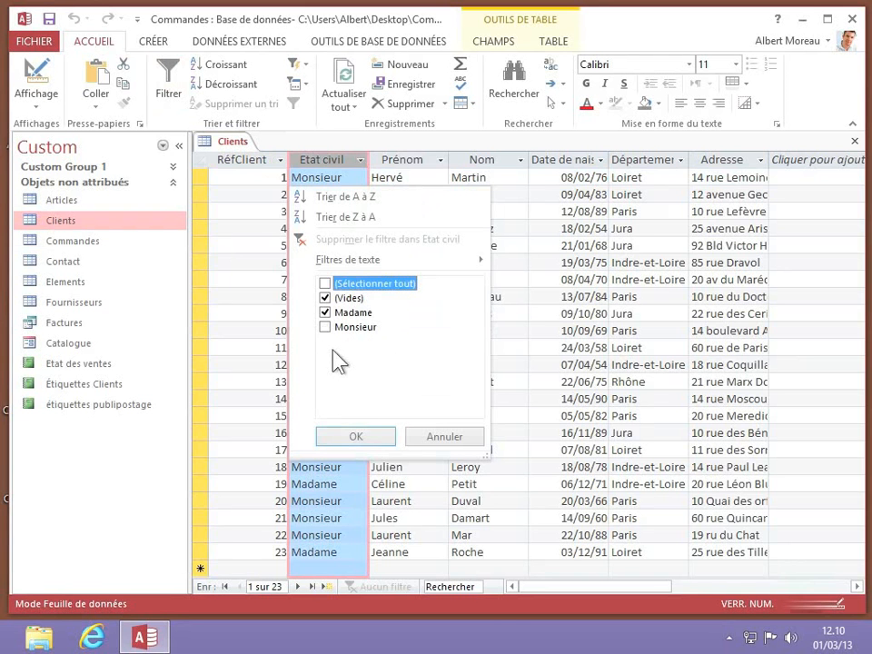
pyautogui.click(358, 438)
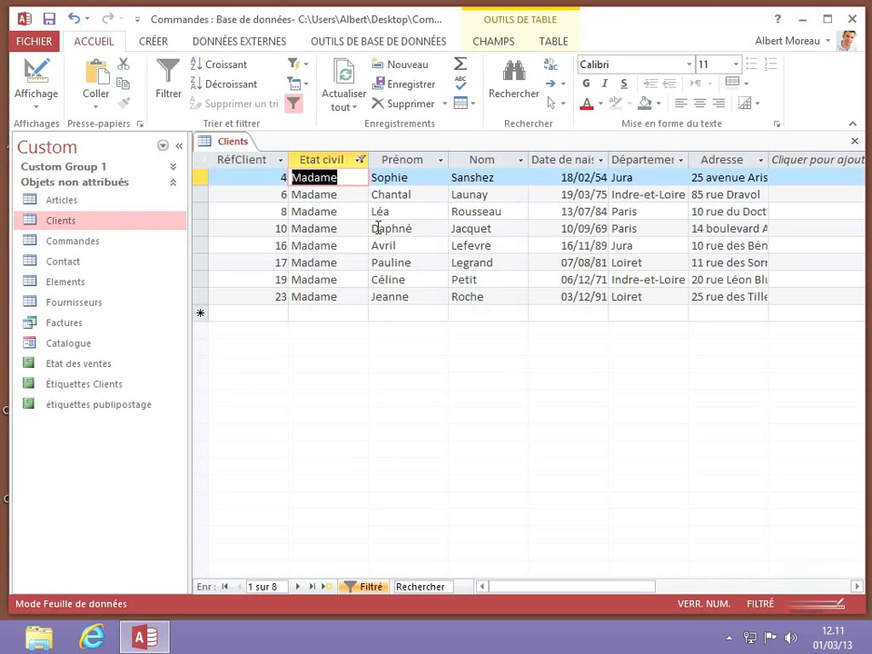
# Step: Include Monsieur again in the Etat civil filter alongside Madame
pyautogui.click(361, 161)
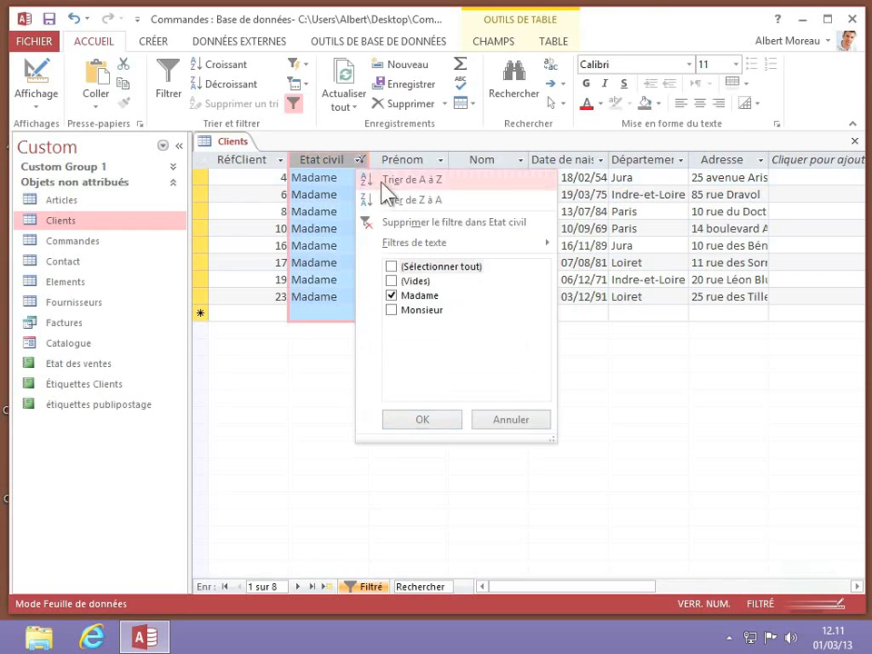
pyautogui.click(392, 311)
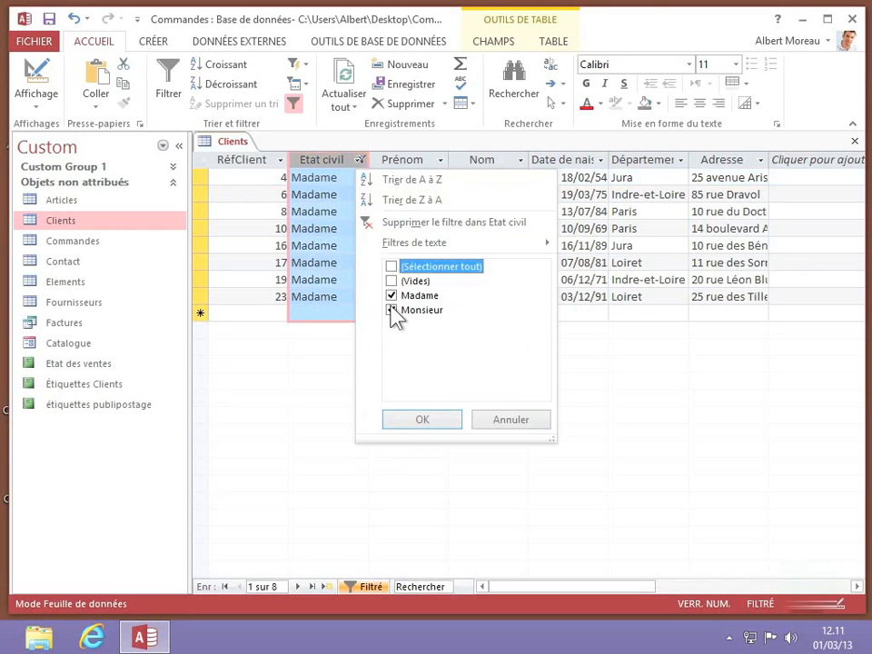
pyautogui.click(427, 421)
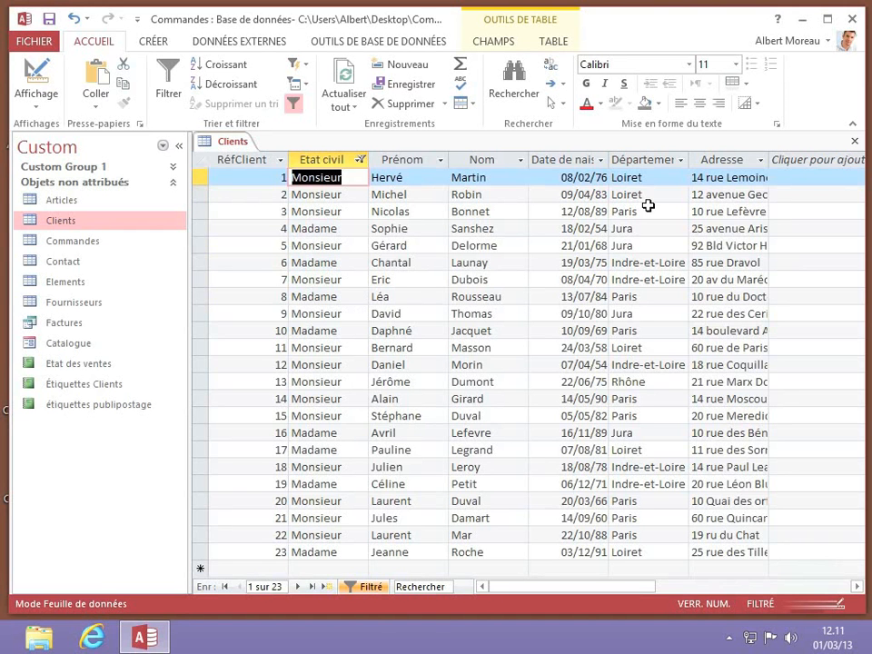
# Step: Filter the Département column to show only Paris, with all other values and blanks deselected
pyautogui.click(681, 160)
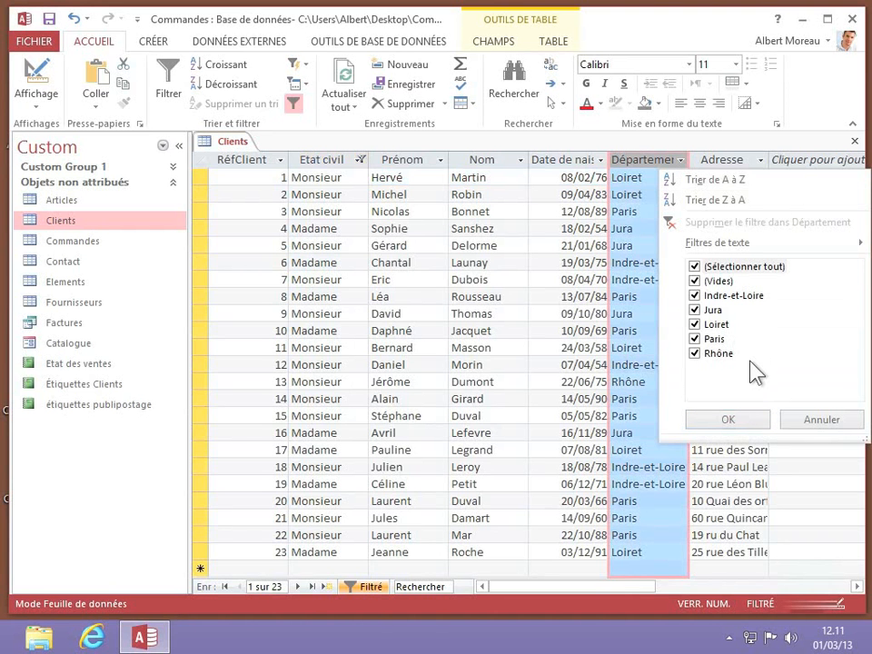
pyautogui.click(695, 281)
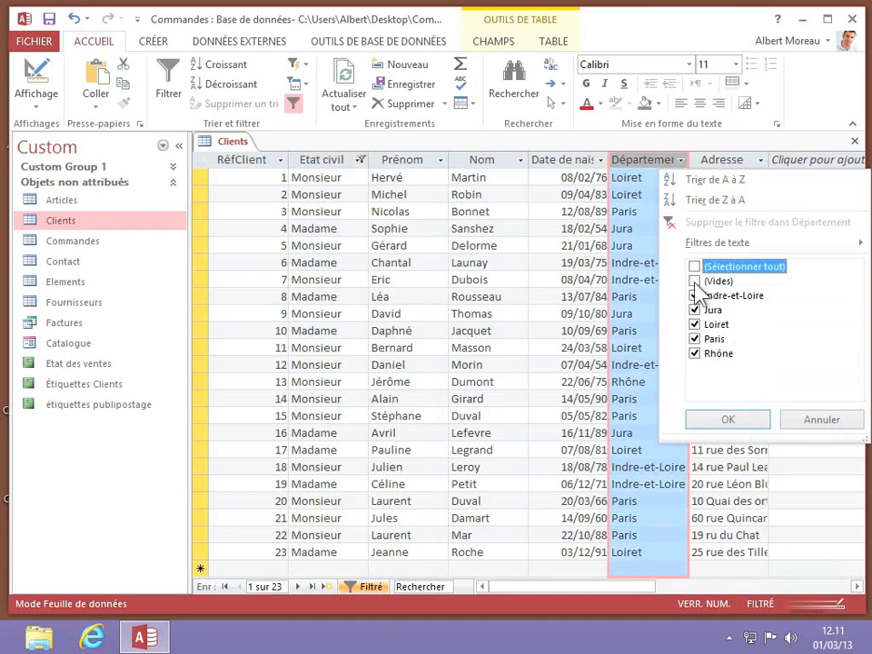
pyautogui.click(695, 282)
pyautogui.click(695, 282)
pyautogui.click(694, 266)
pyautogui.click(695, 266)
pyautogui.click(694, 339)
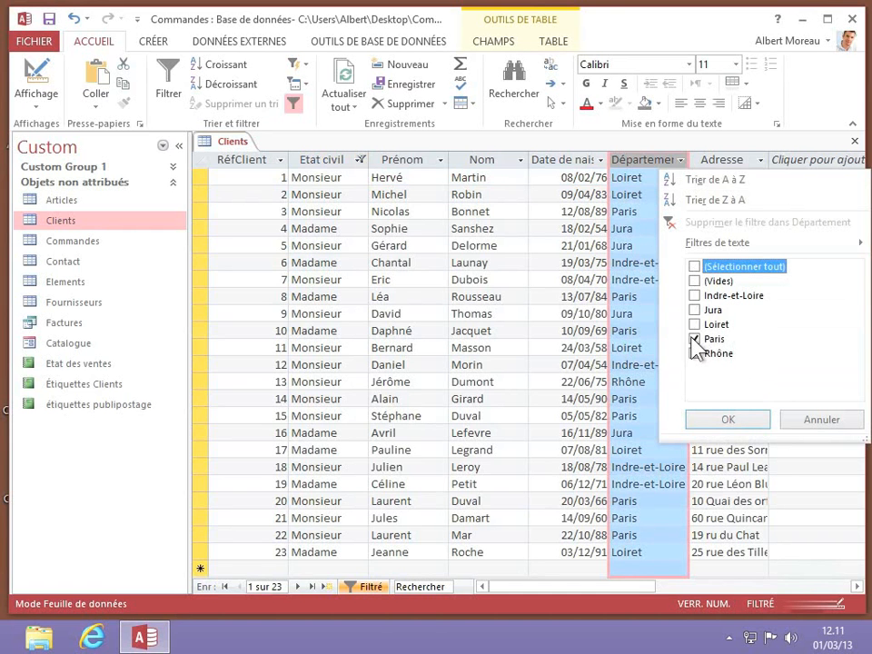
pyautogui.click(726, 421)
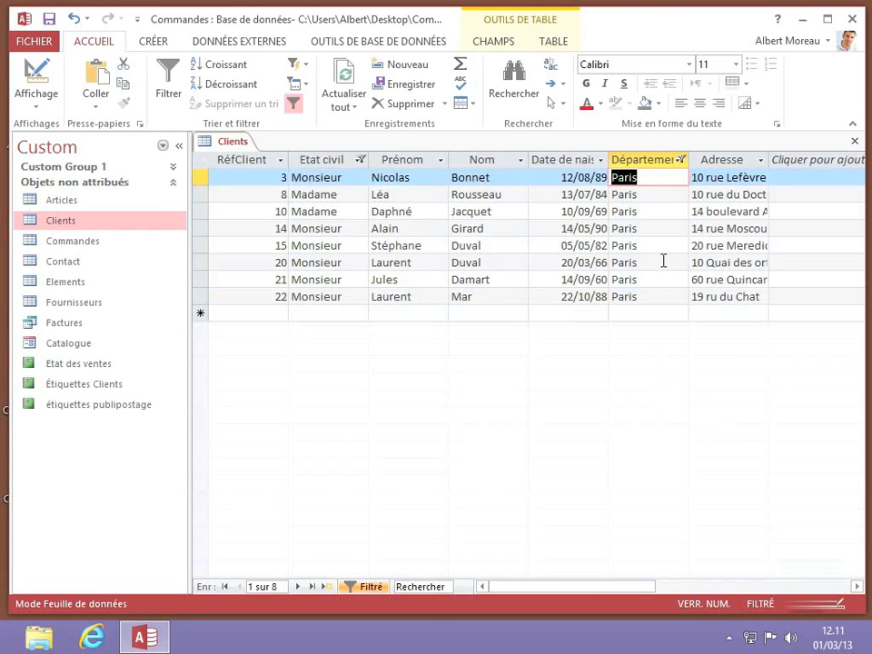
# Step: Filter the Nom column to exclude the first listed surname
pyautogui.click(521, 164)
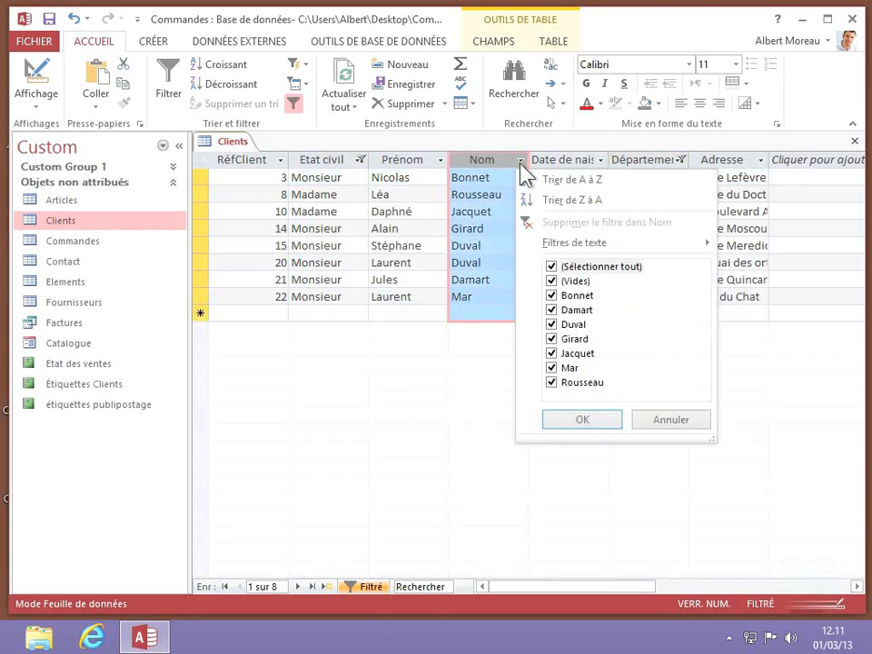
pyautogui.click(552, 296)
pyautogui.click(569, 424)
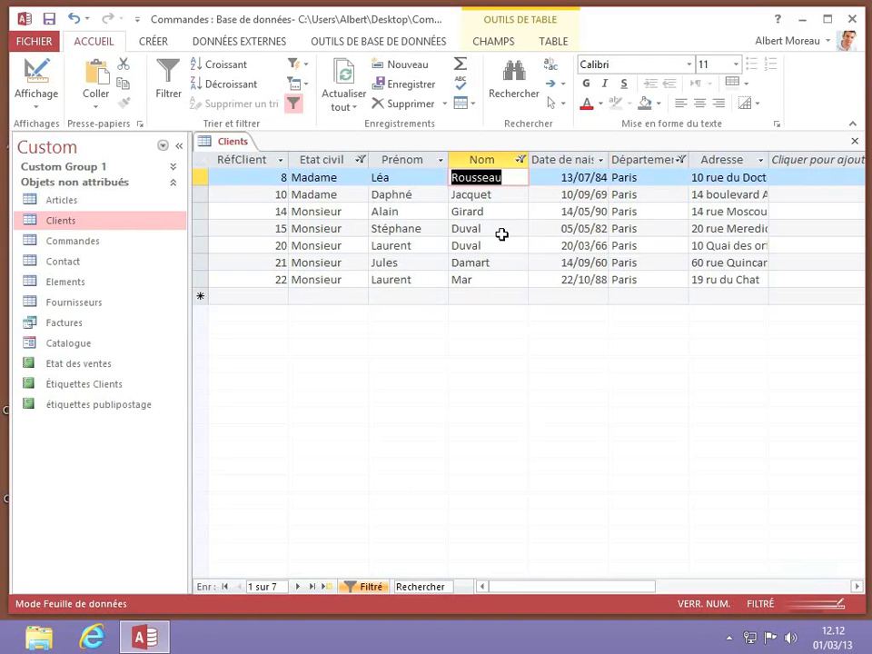
# Step: Remove the column filters from Nom, Département and Etat civil
pyautogui.click(520, 161)
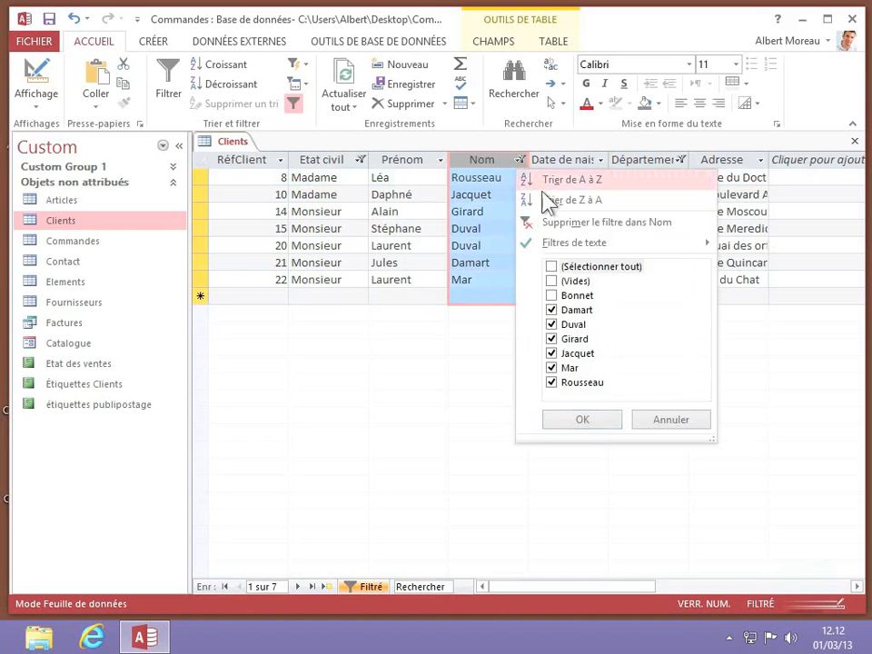
pyautogui.click(623, 225)
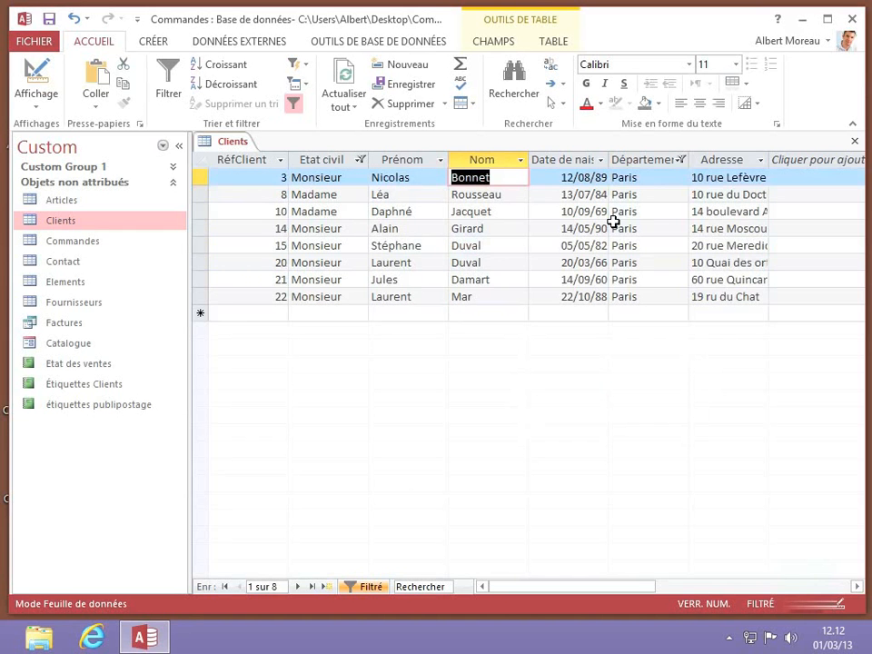
pyautogui.click(681, 160)
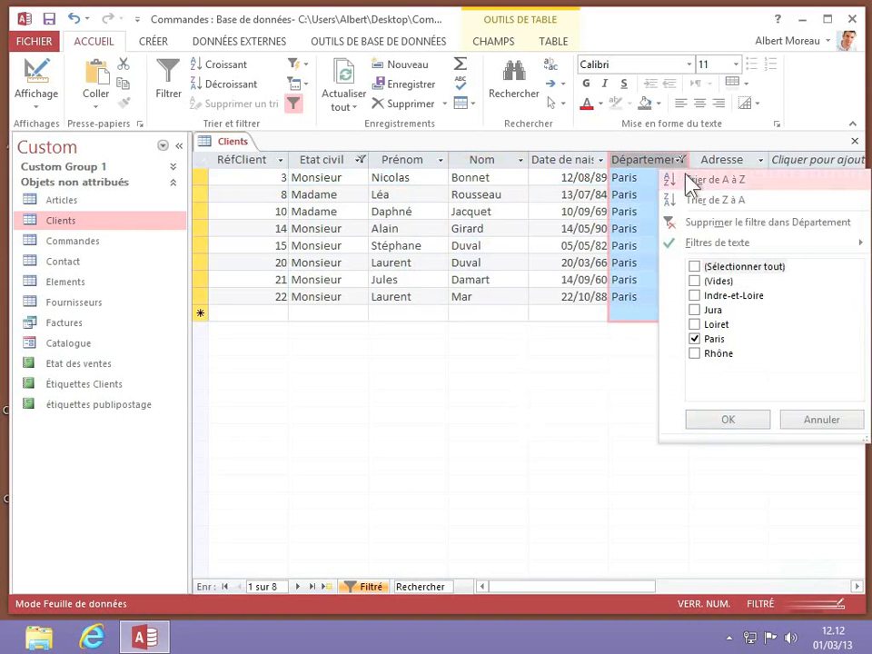
pyautogui.click(704, 224)
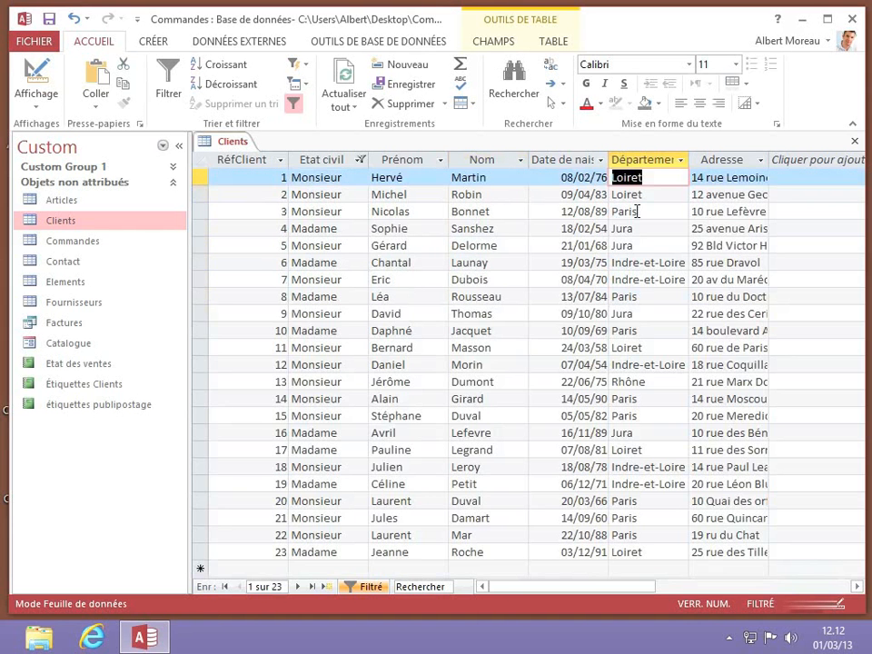
pyautogui.click(360, 161)
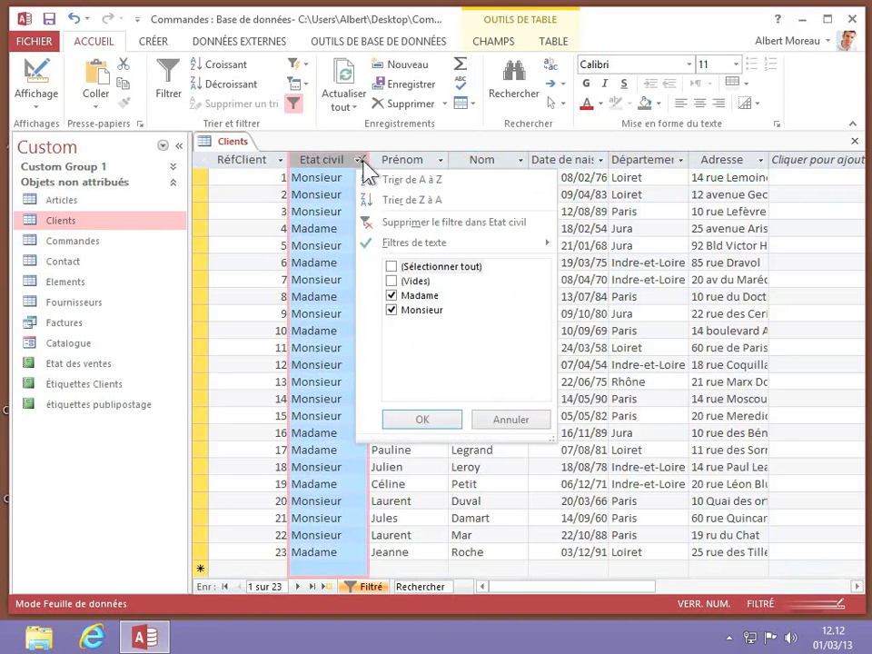
pyautogui.click(445, 221)
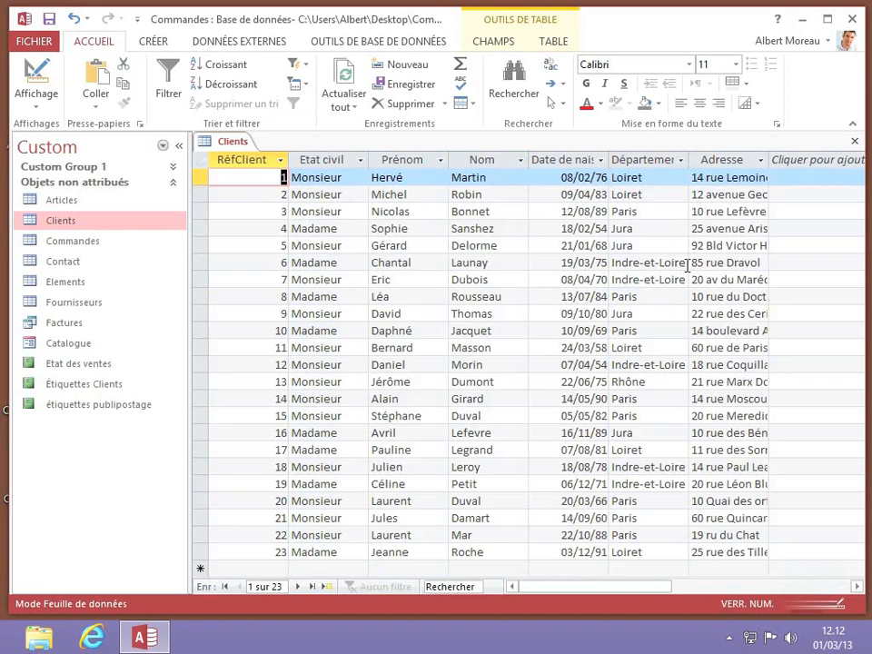
# Step: Apply a text filter to Département for entries containing "Loire" and remove that filter again
pyautogui.click(680, 160)
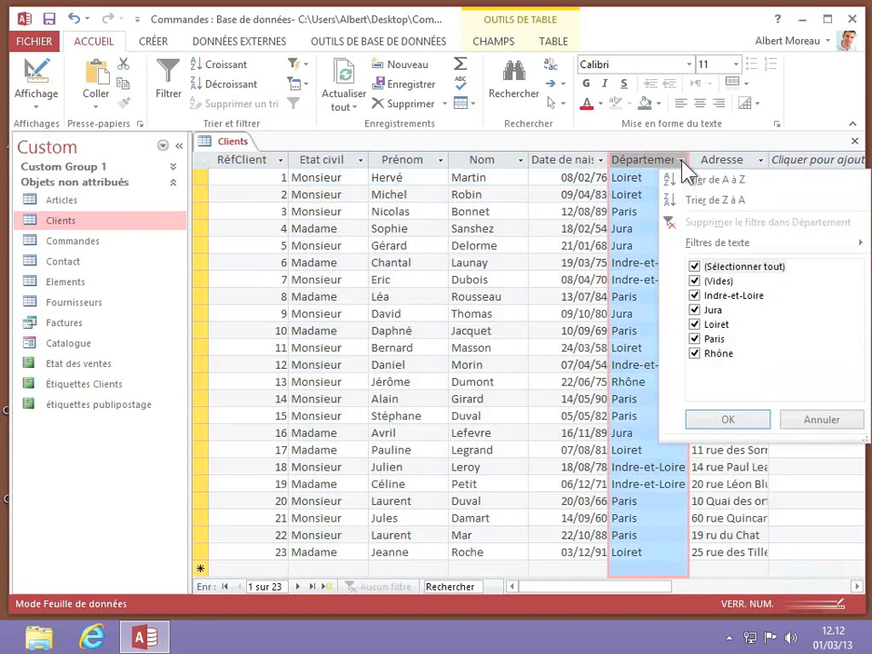
pyautogui.moveTo(724, 245)
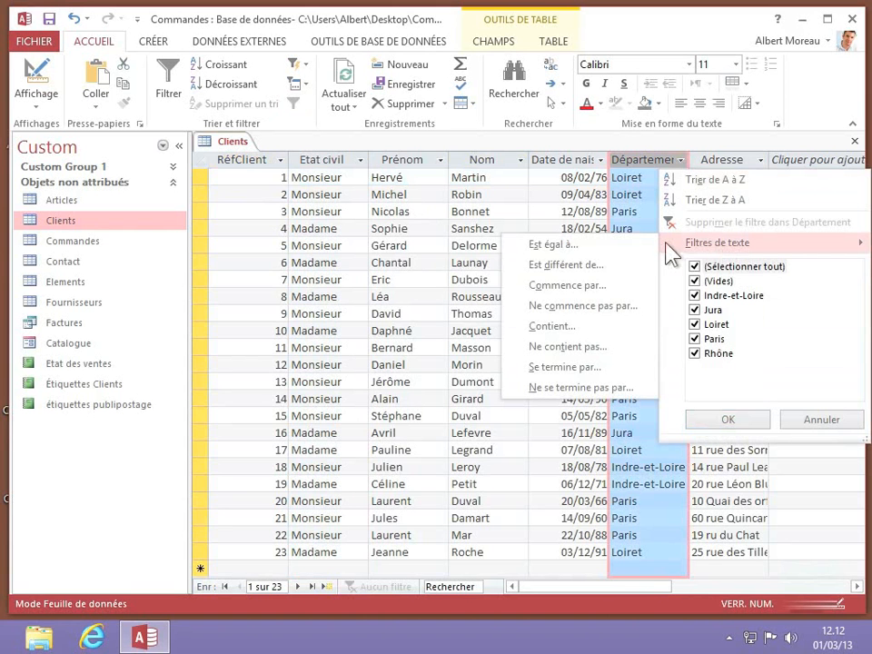
pyautogui.click(556, 330)
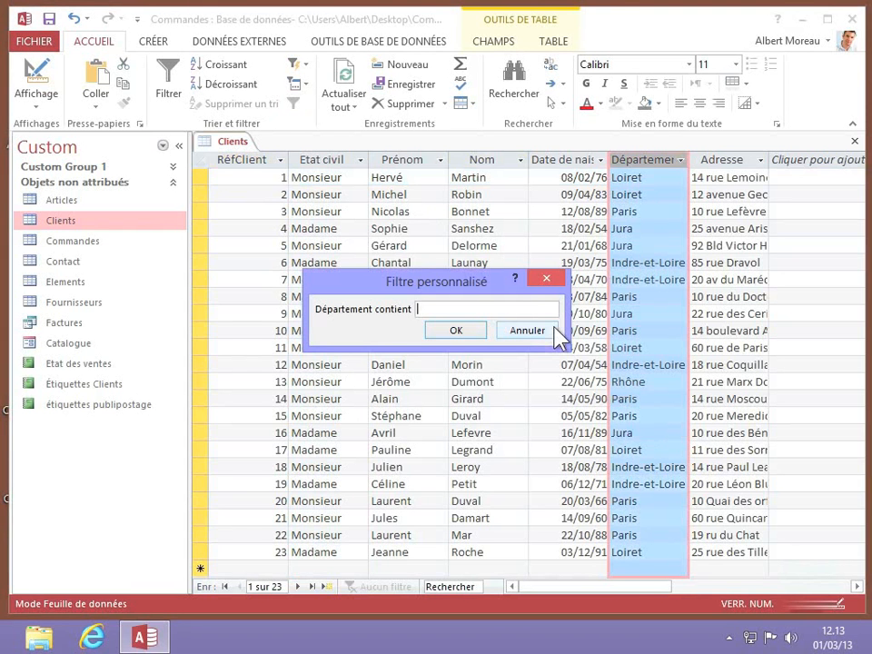
pyautogui.write('Loire')
pyautogui.click(456, 332)
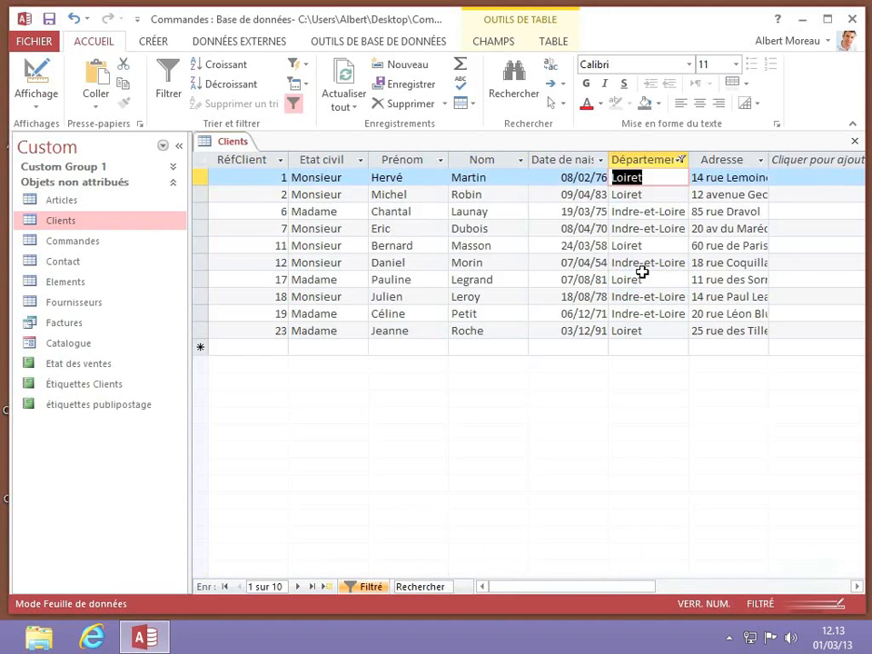
pyautogui.click(681, 161)
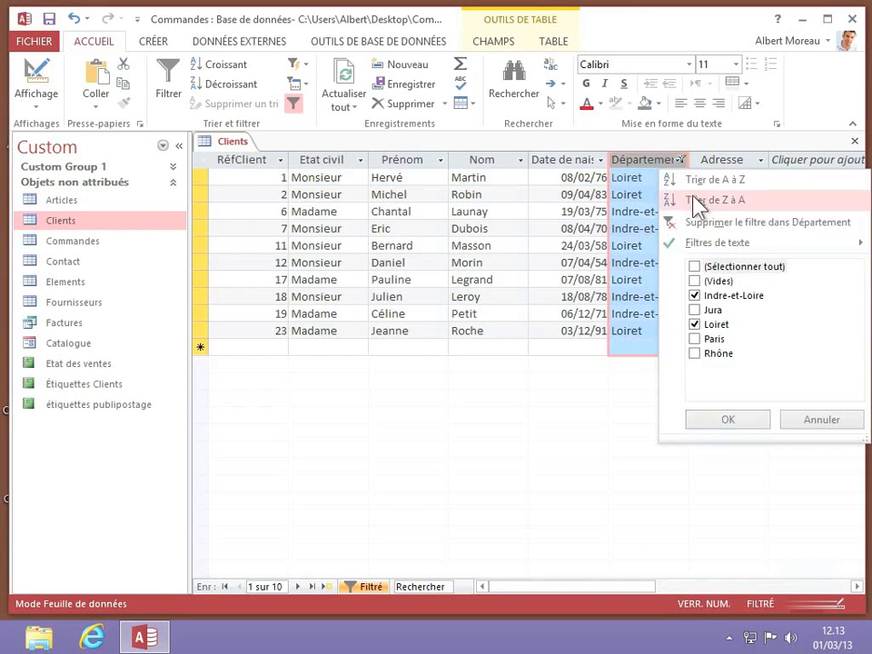
pyautogui.click(747, 224)
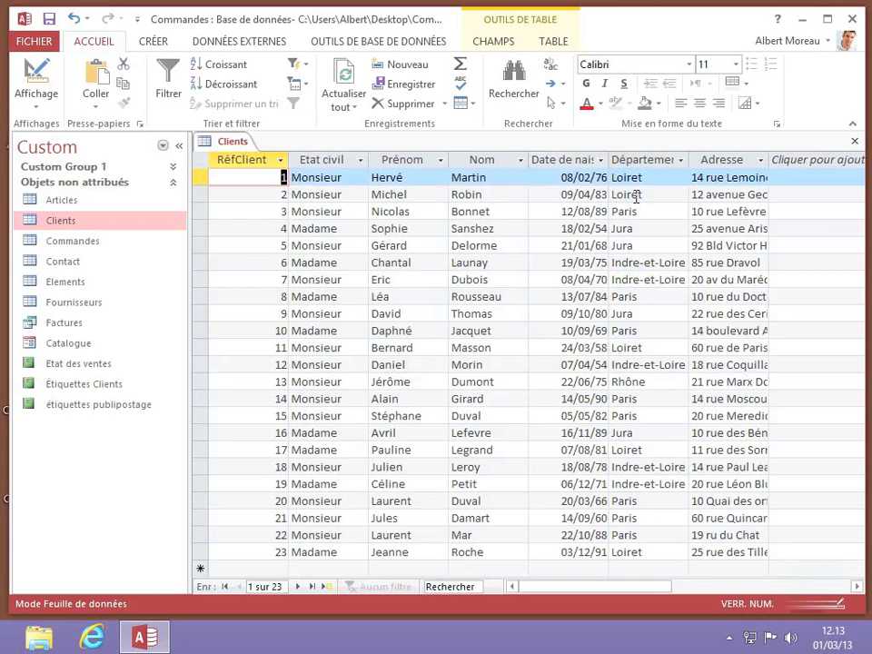
# Step: Apply a date filter to Date de naissance for dates on or after 1/1/1980 and remove that filter again
pyautogui.click(601, 160)
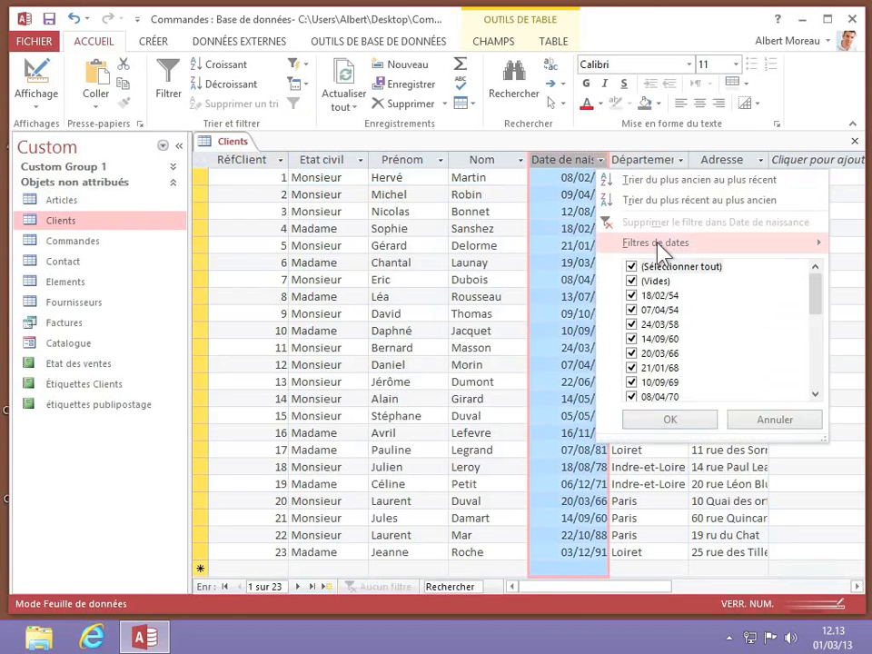
pyautogui.moveTo(661, 247)
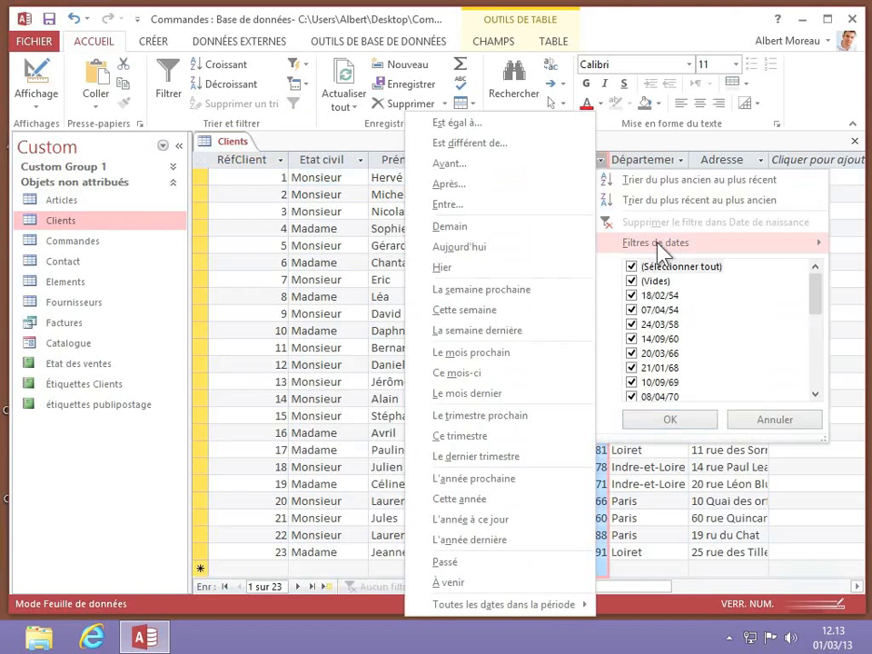
pyautogui.click(460, 185)
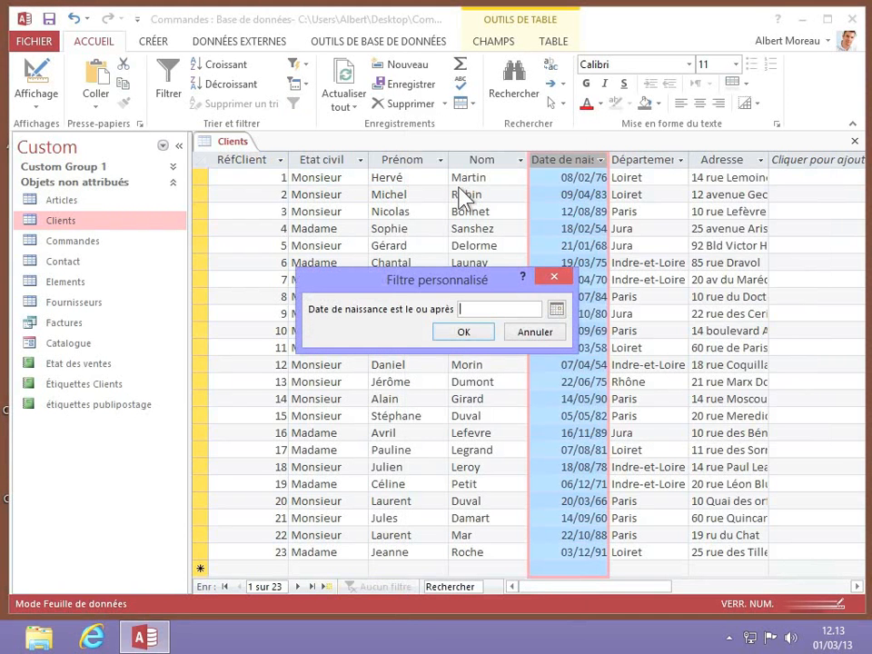
pyautogui.write('1/1/1980')
pyautogui.click(473, 330)
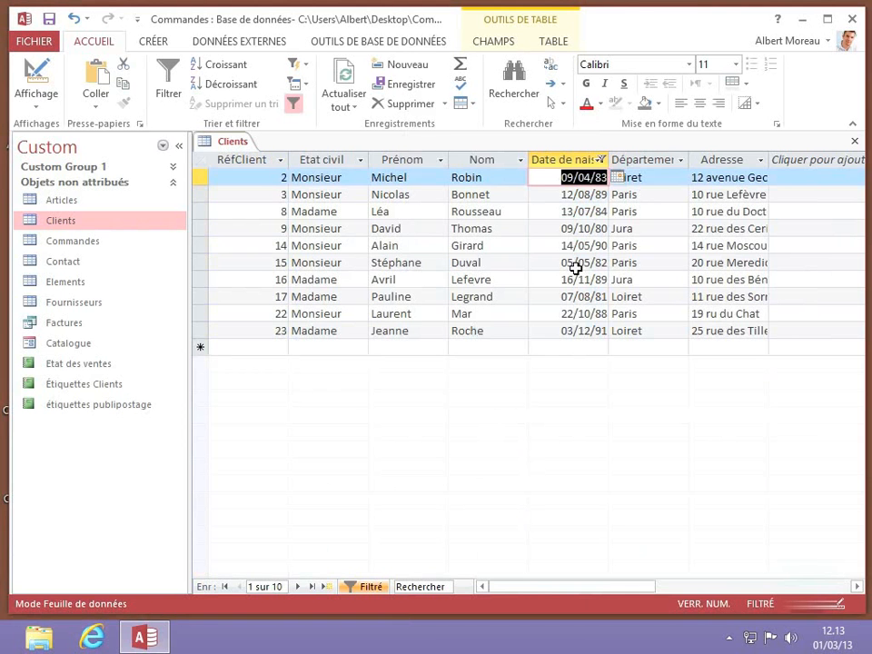
pyautogui.click(601, 160)
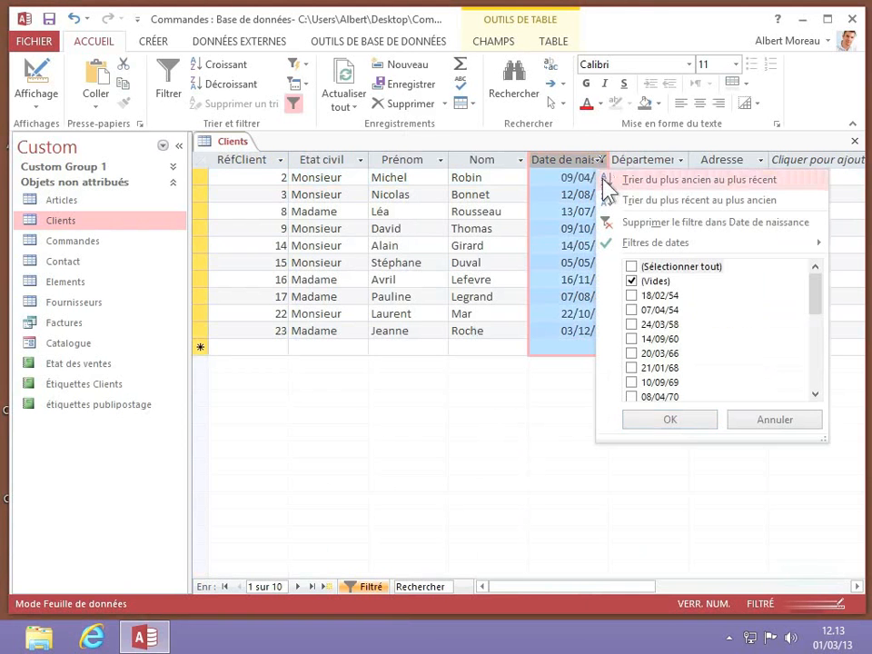
pyautogui.click(769, 232)
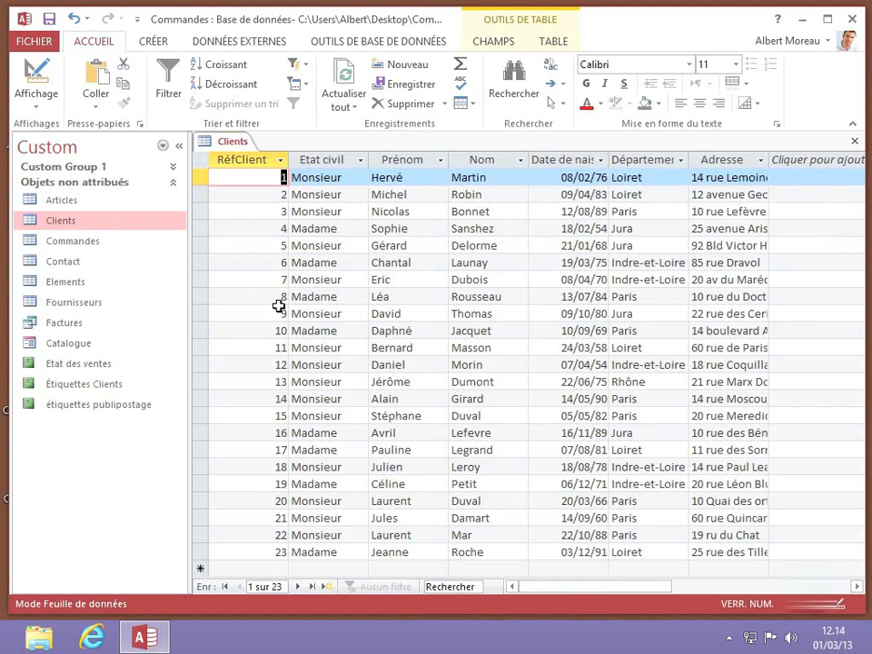
# Step: Apply a number filter to RéfClient for values between 10 and 20, and toggle the filter off and back on
pyautogui.click(280, 161)
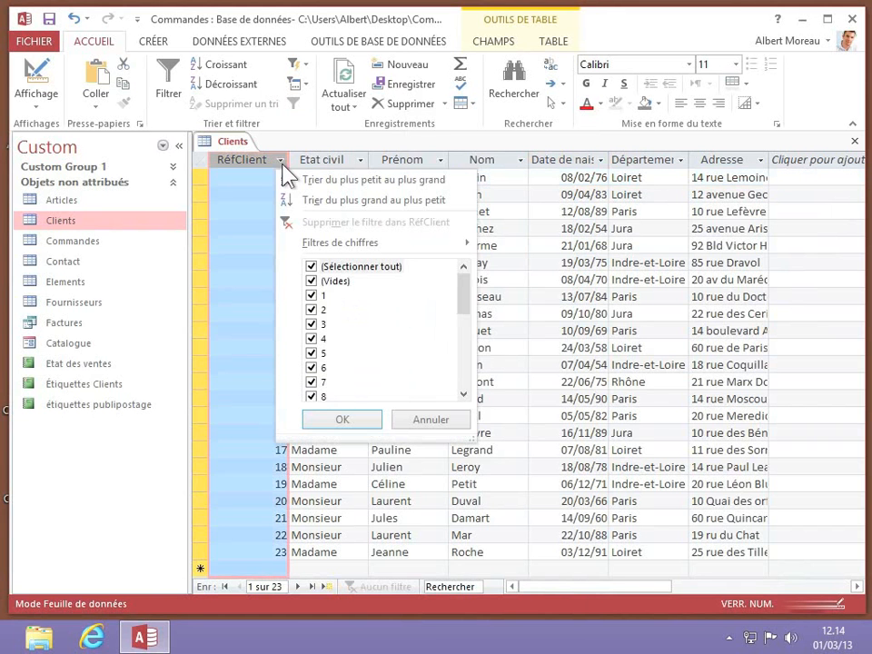
pyautogui.moveTo(345, 248)
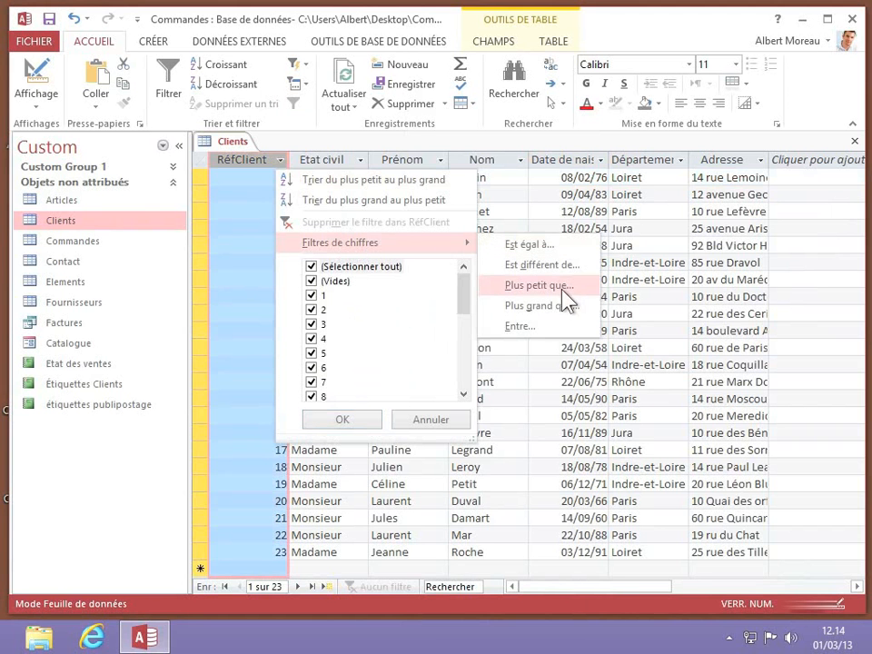
pyautogui.click(521, 329)
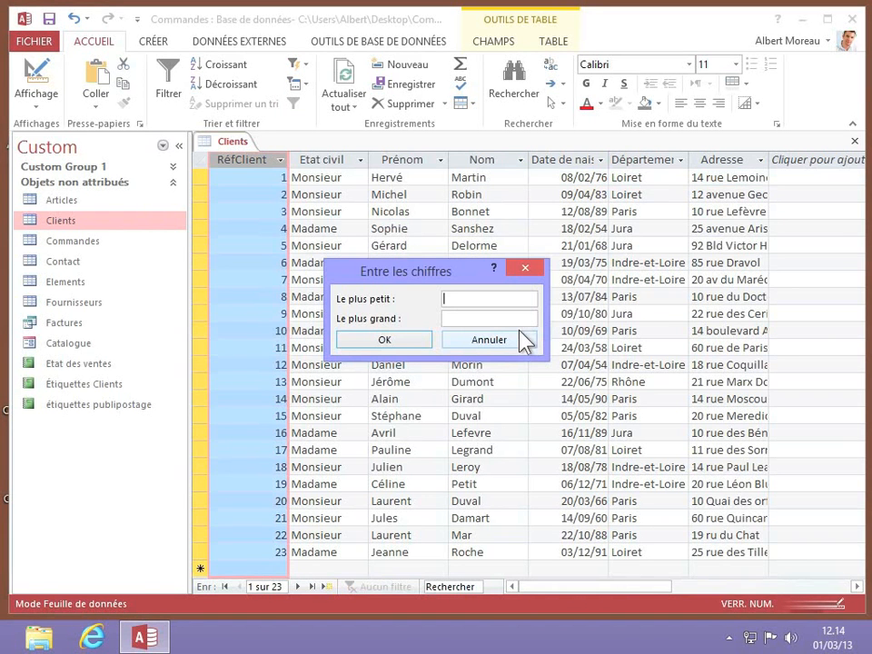
pyautogui.write('10')
pyautogui.click(504, 317)
pyautogui.write('20')
pyautogui.click(414, 339)
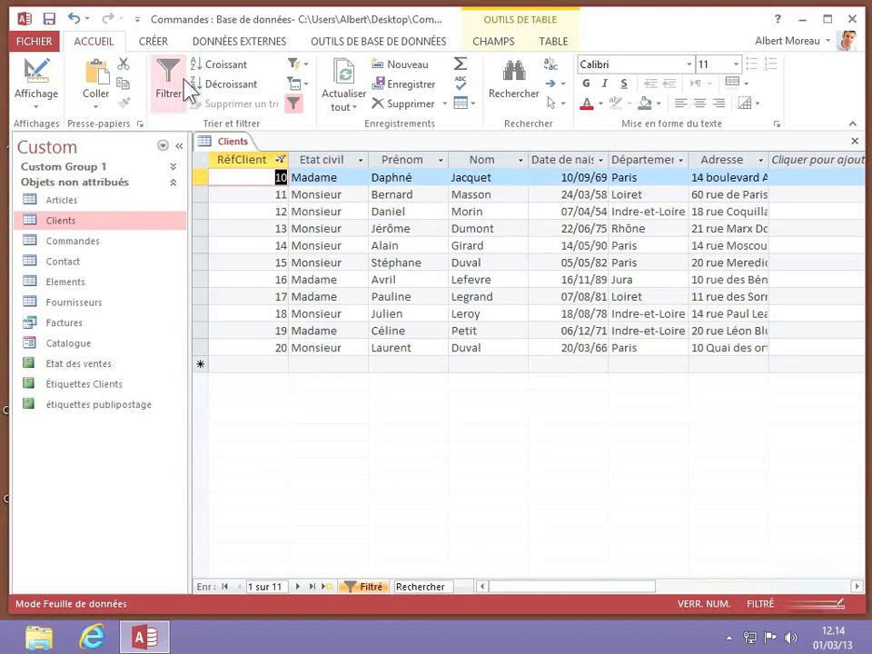
pyautogui.click(294, 105)
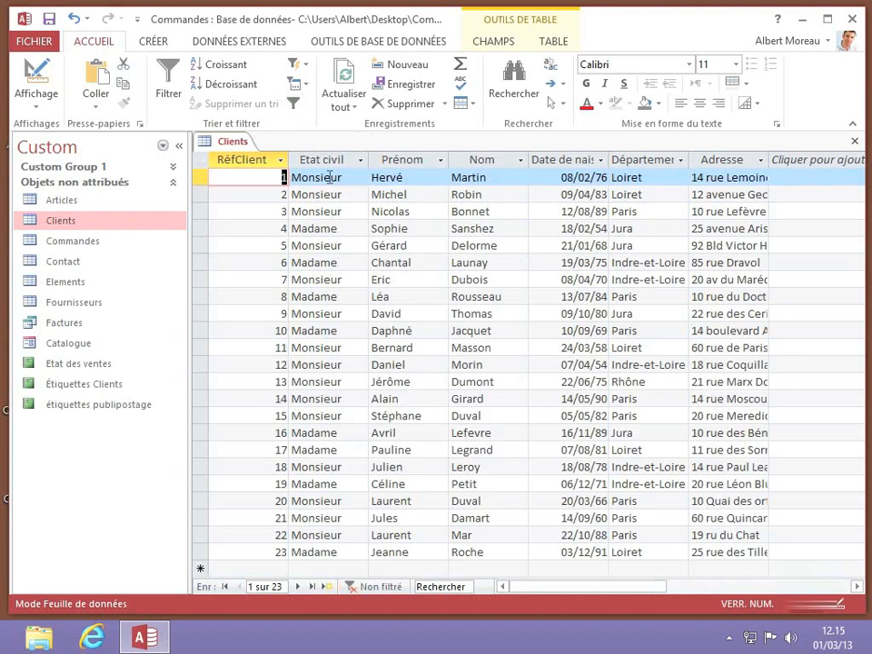
pyautogui.click(295, 105)
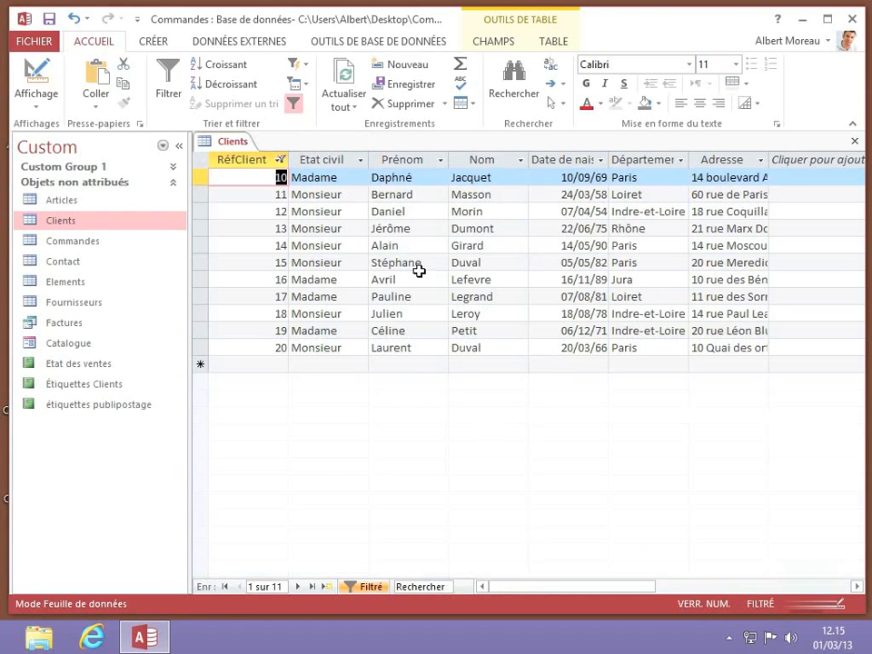